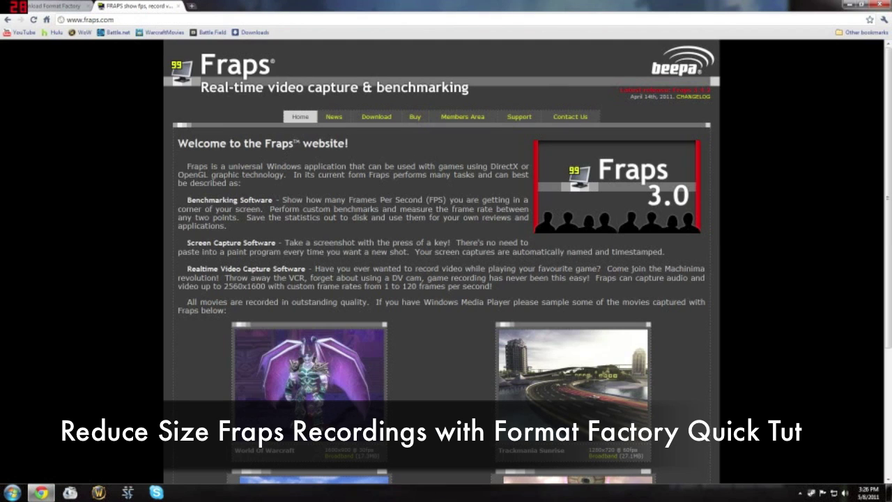
Open Fraps settings from the tray and review its Movies capture options (30 fps, half size)
click(800, 492)
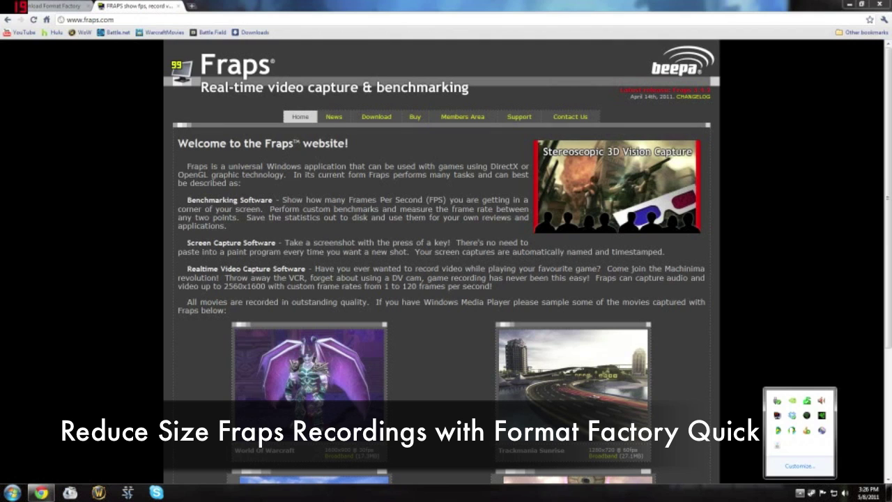
right_click(777, 415)
click(733, 359)
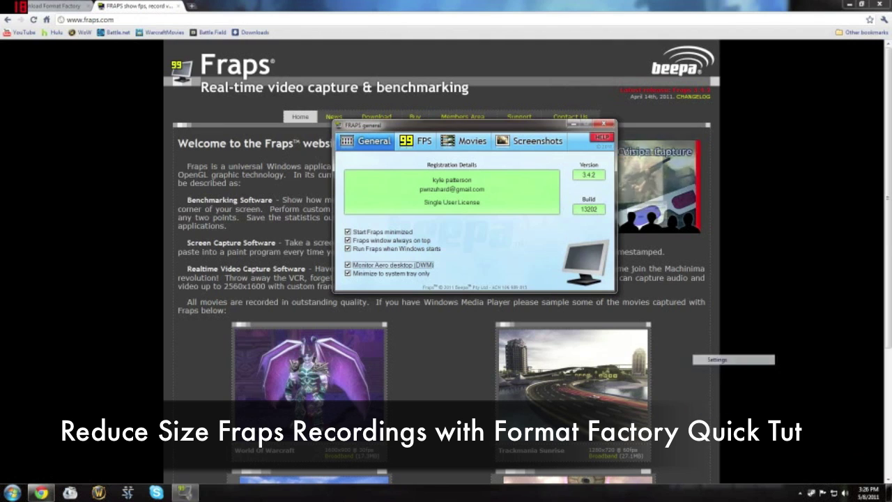
click(466, 141)
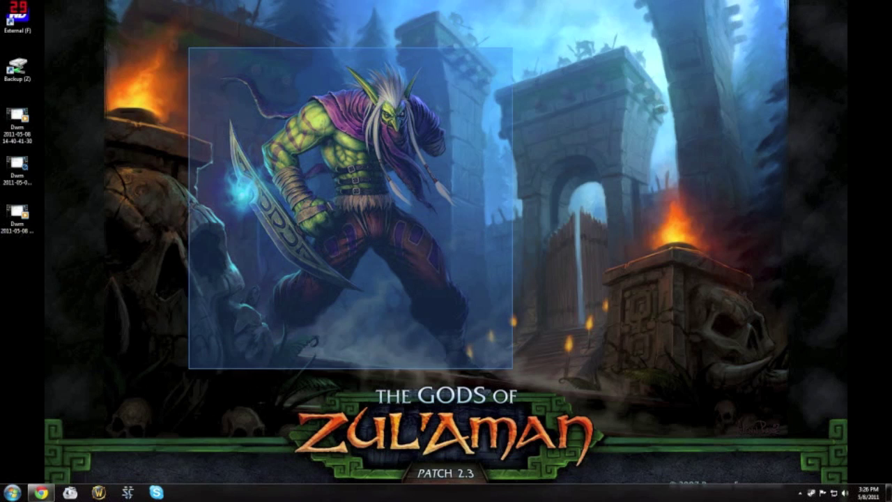
Drag the 416 MB Dwm recording to mid-desktop and restore the Fraps site in Chrome
drag(513, 46, 185, 392)
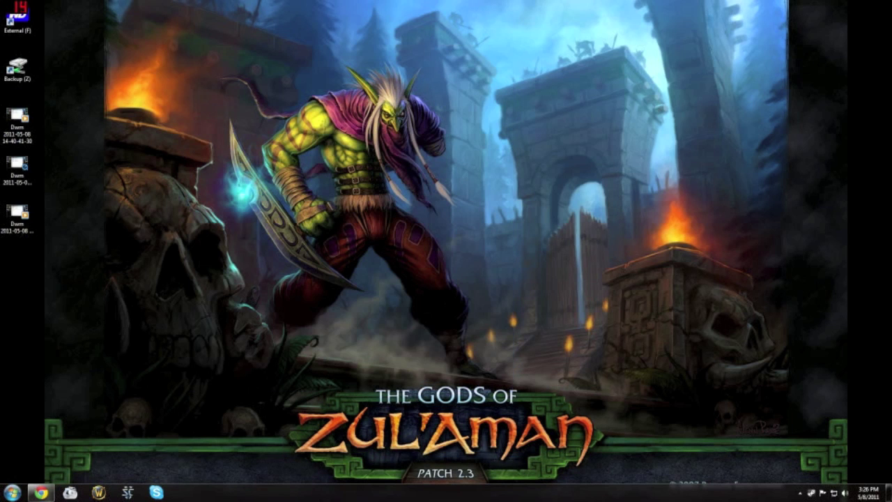
drag(103, 57, 370, 273)
drag(447, 52, 225, 304)
click(18, 122)
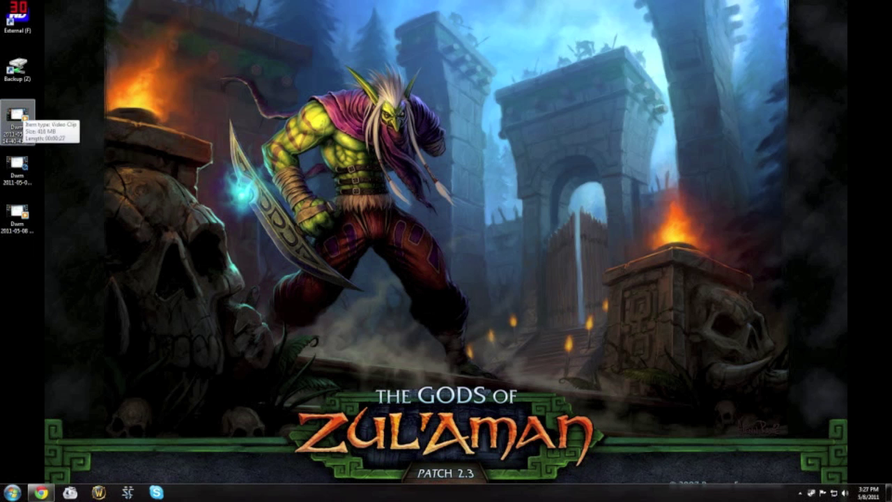
drag(17, 122, 229, 122)
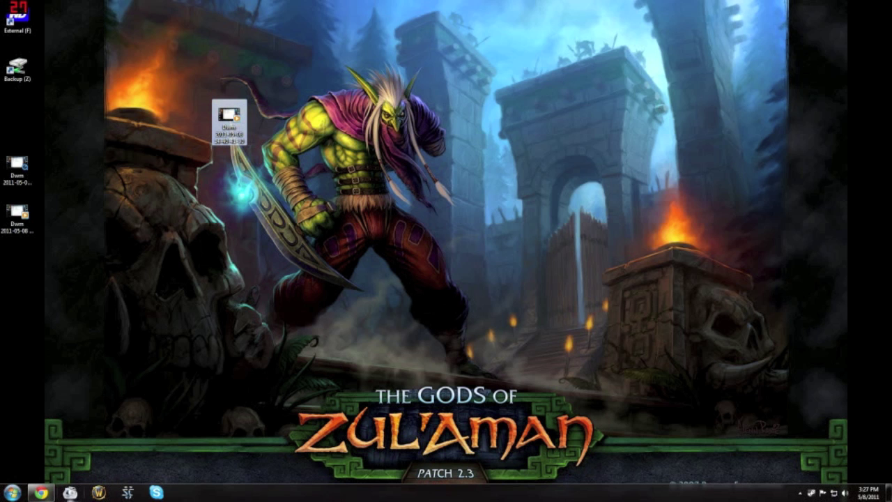
click(41, 493)
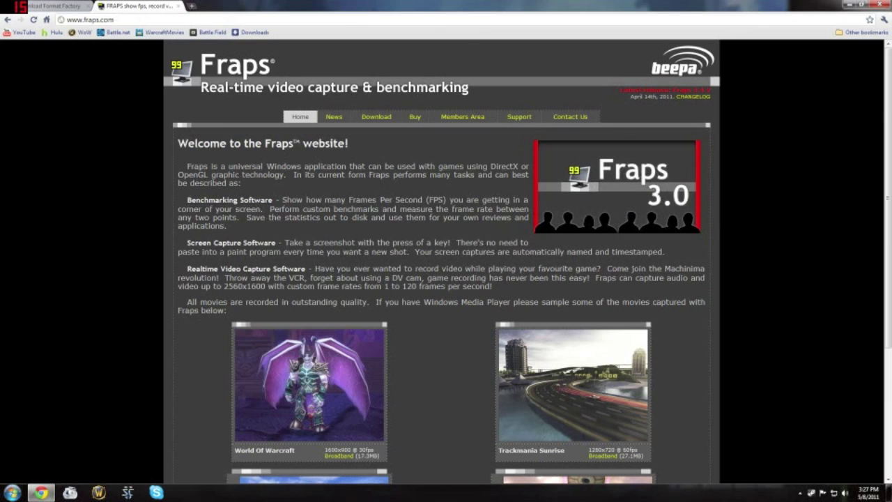
Scroll through the Fraps page, then minimize Chrome to show the desktop
scroll(446, 278, down, 3)
scroll(446, 279, down, 1)
scroll(446, 279, down, 1)
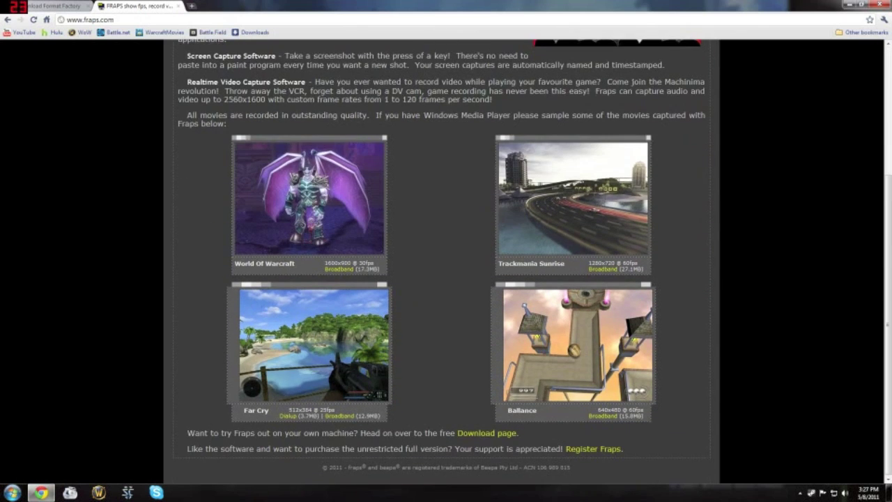
scroll(446, 279, up, 5)
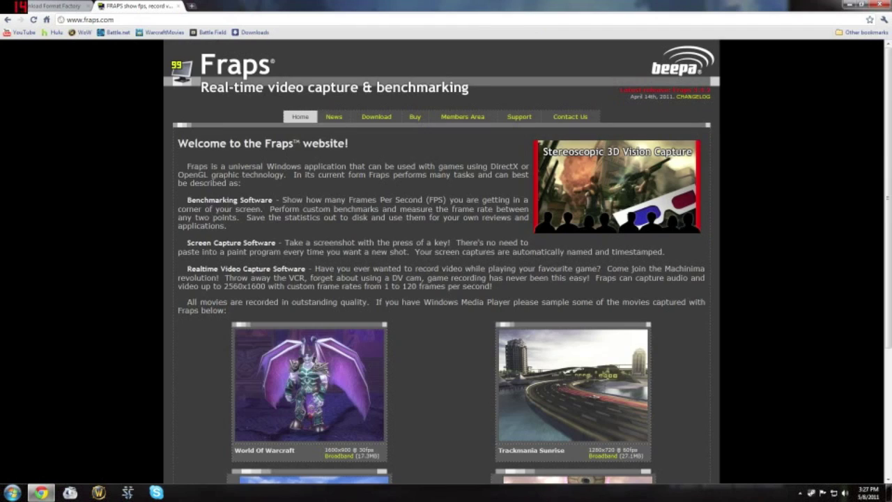
key(super+d)
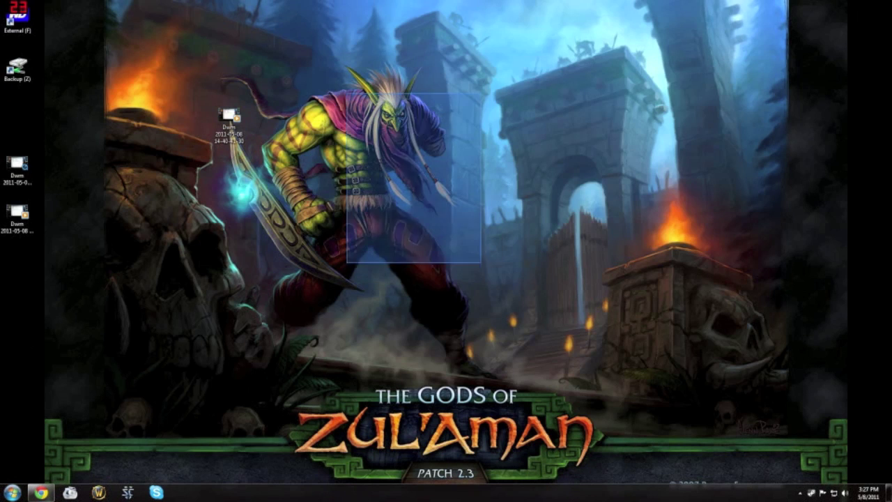
Return the Dwm recording to the left icon column and launch Format Factory
drag(229, 115, 52, 118)
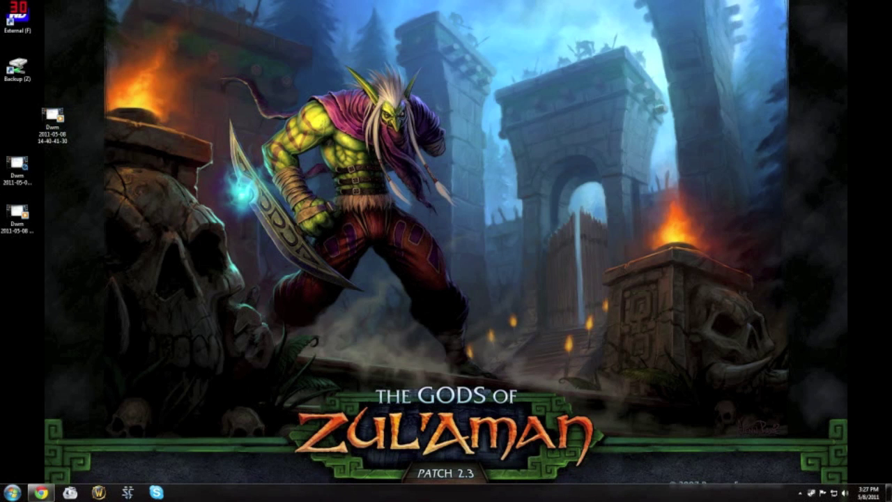
drag(52, 119, 88, 119)
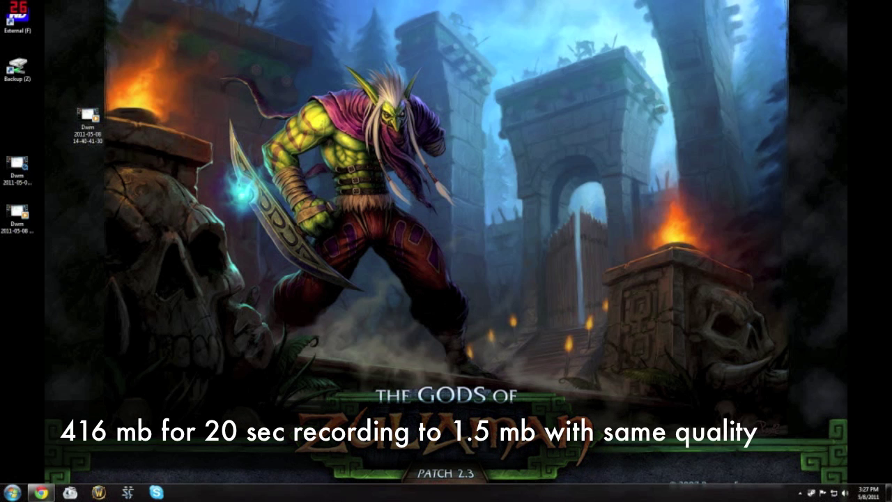
click(69, 492)
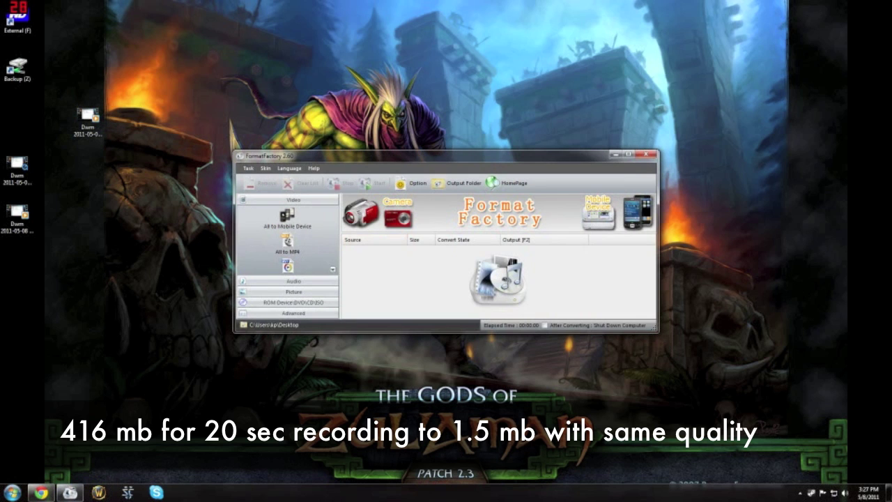
Move the Format Factory window aside and search Chrome for 'format factory'
drag(463, 155, 477, 110)
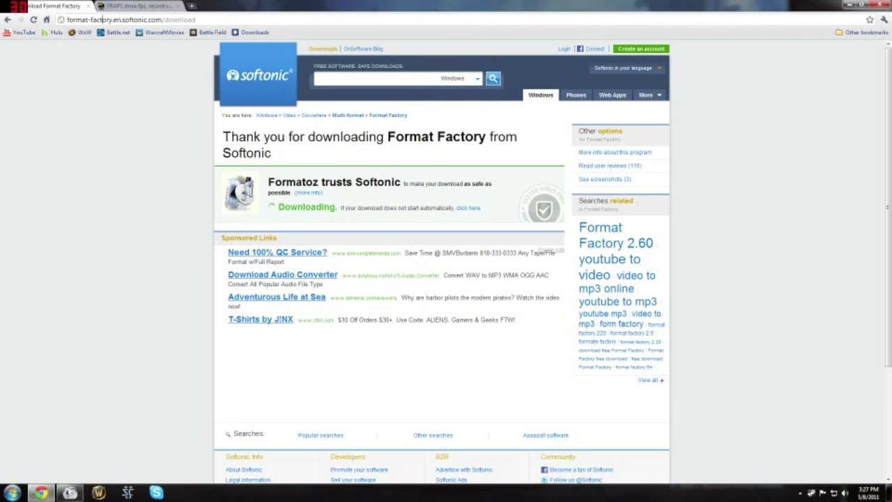
key(ctrl+l)
text(format)
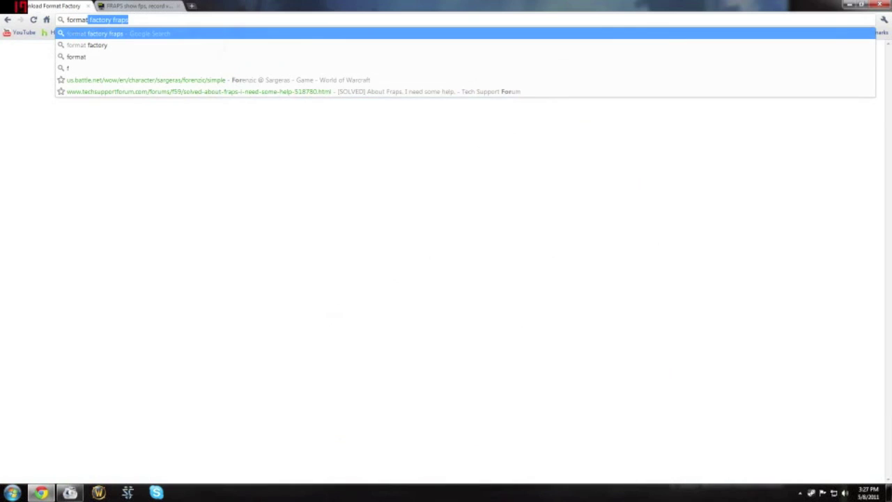
text( factory fr)
key(BackSpace)
key(BackSpace)
key(Return)
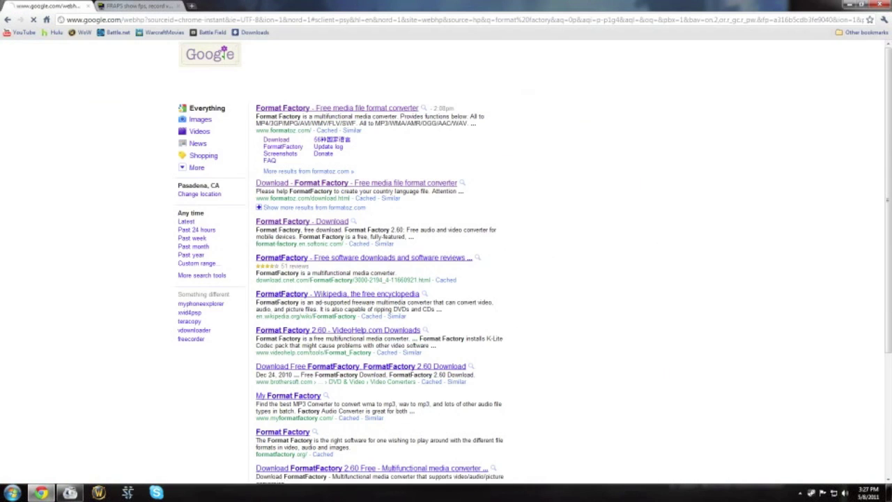
Open the official formatoz.com site and follow its Download link to Softonic
key(Return)
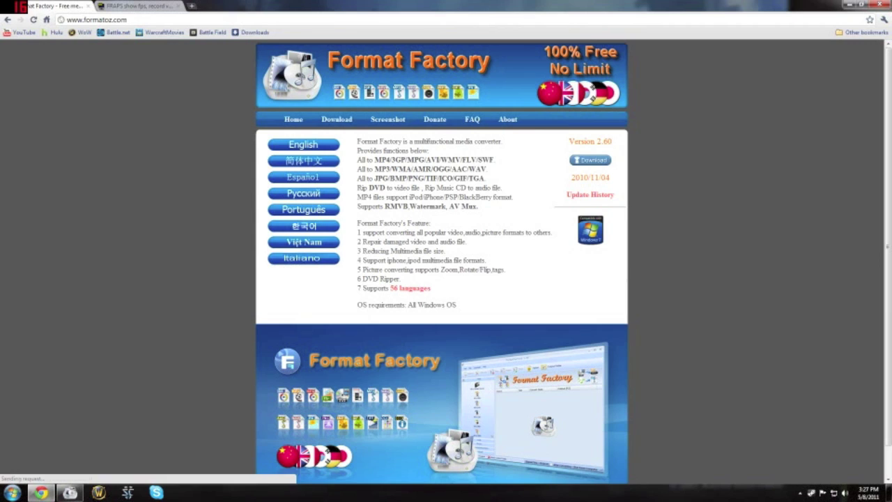
click(337, 120)
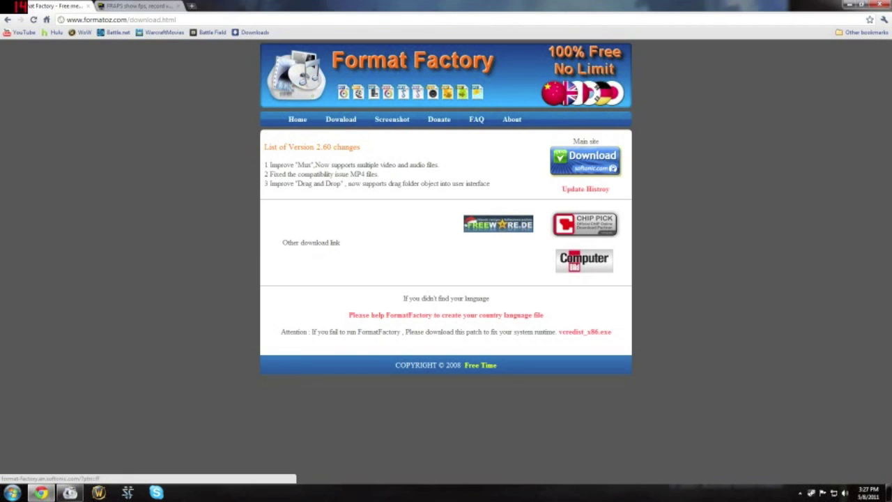
click(561, 161)
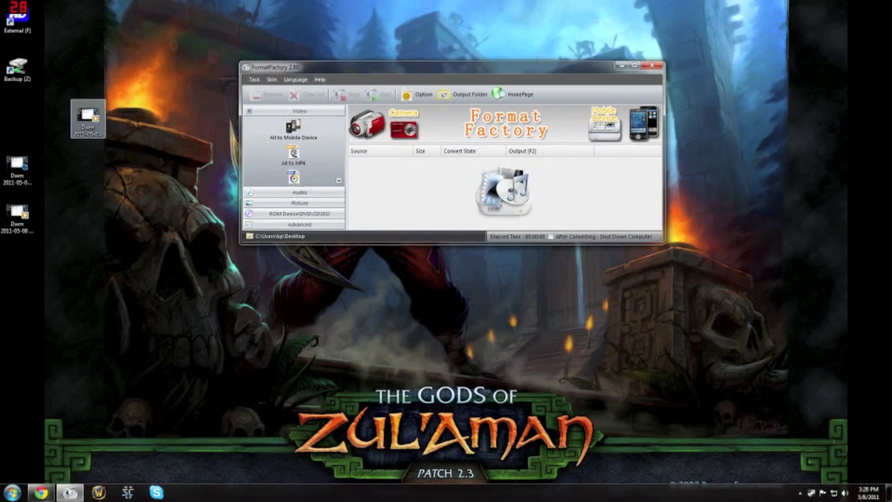
Add the 416 MB Dwm recording as an All to AVI task, keeping default MPEG4 Xvid settings
drag(87, 119, 87, 120)
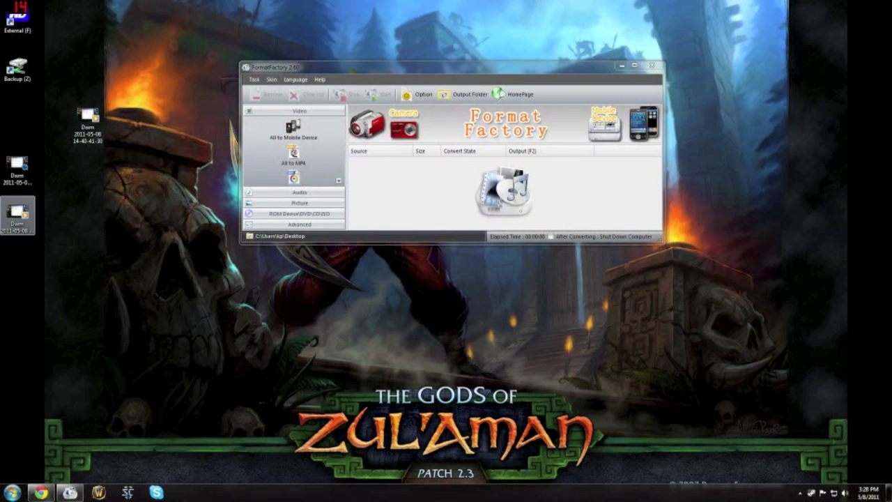
drag(18, 218, 87, 120)
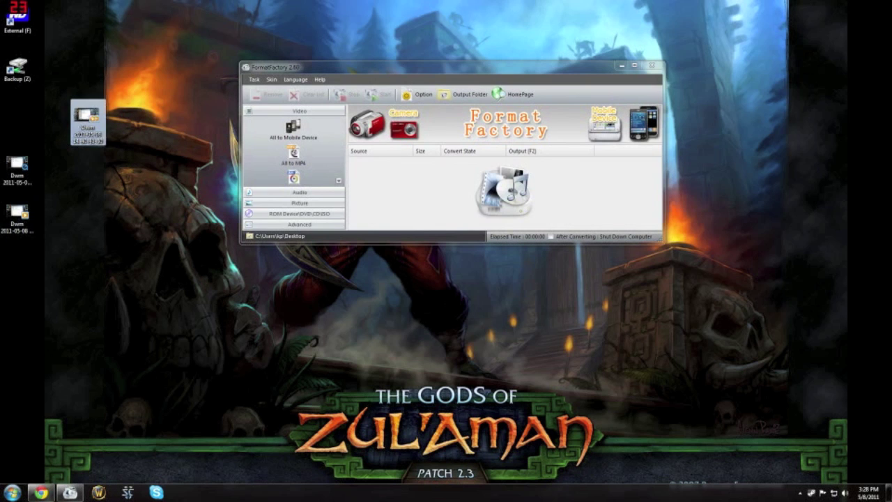
drag(88, 120, 502, 188)
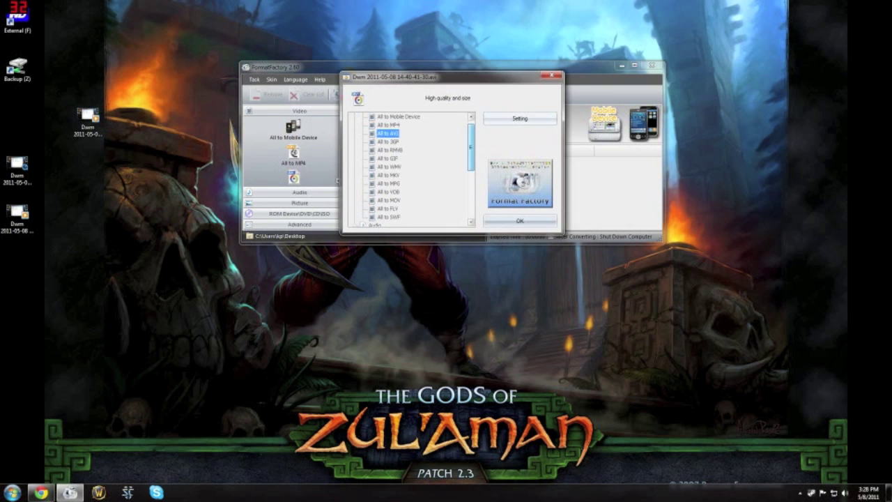
scroll(411, 167, up, 1)
click(520, 118)
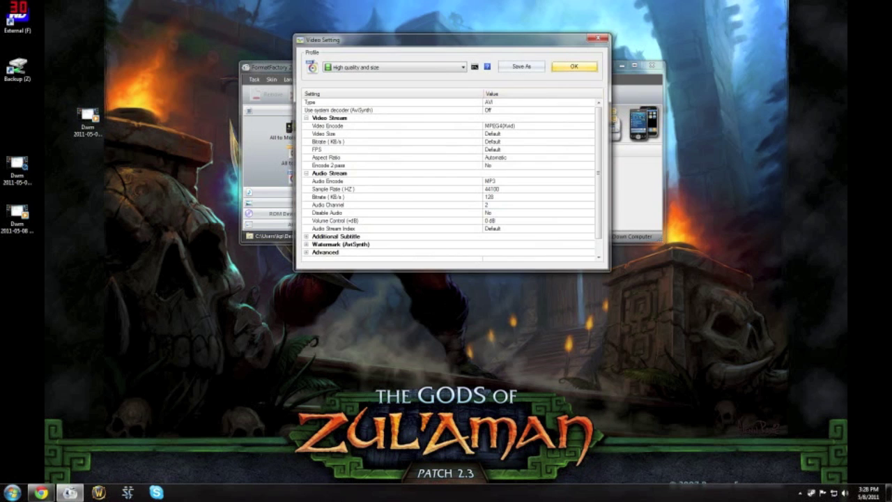
key(Return)
key(Return)
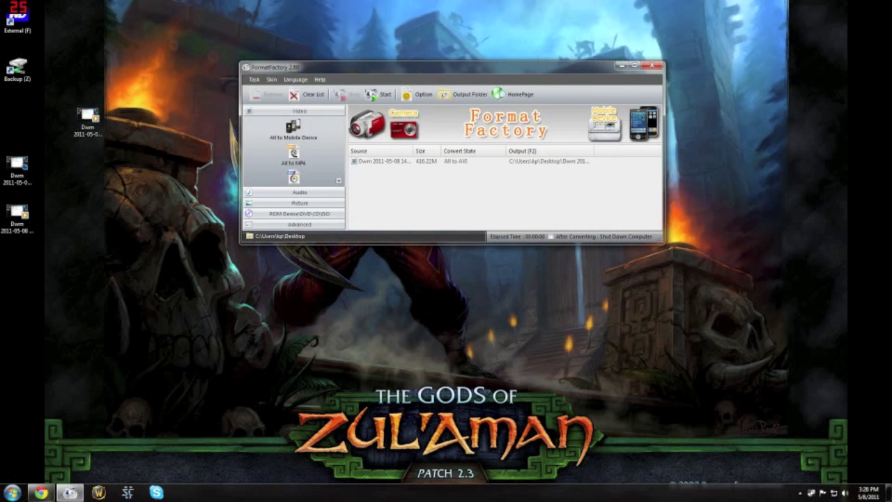
Enlarge the Format Factory window and check the Option and Output Folder windows without changes
drag(665, 242, 727, 377)
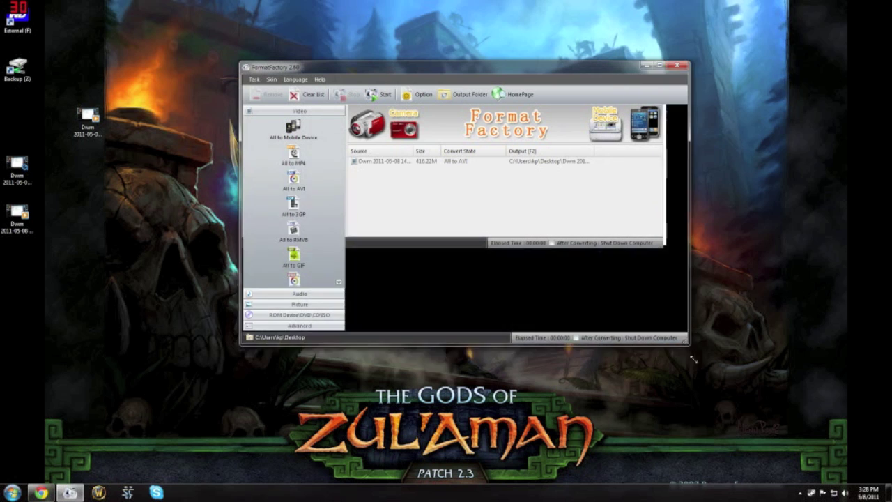
drag(443, 72, 417, 63)
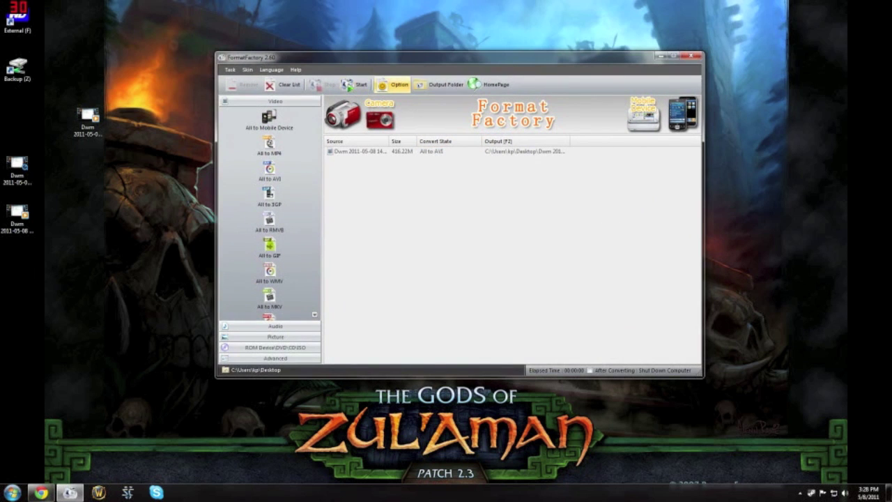
click(394, 85)
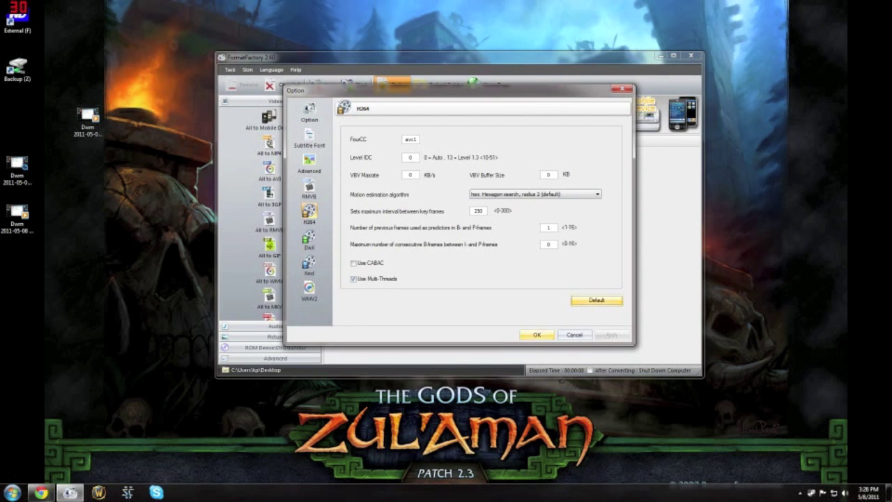
click(537, 335)
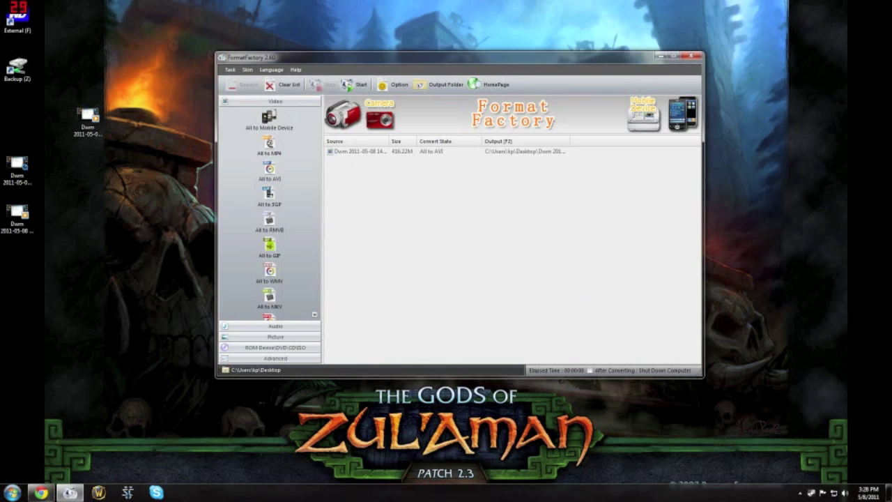
click(439, 84)
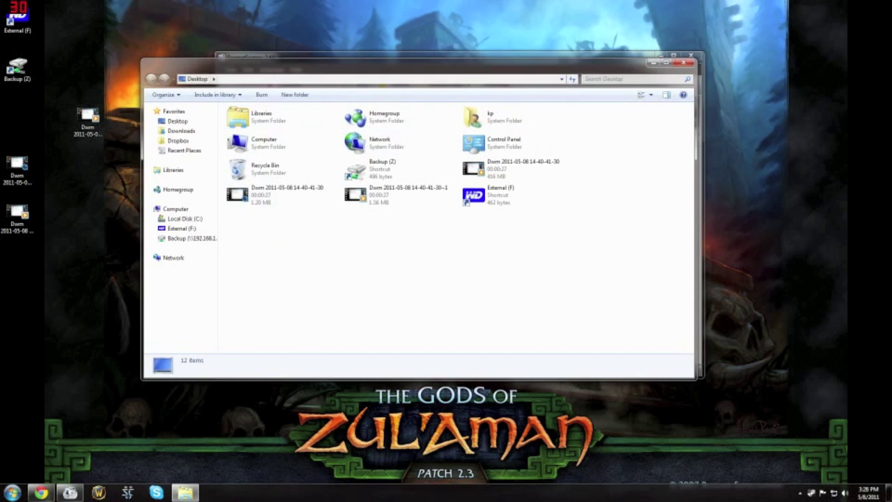
click(684, 62)
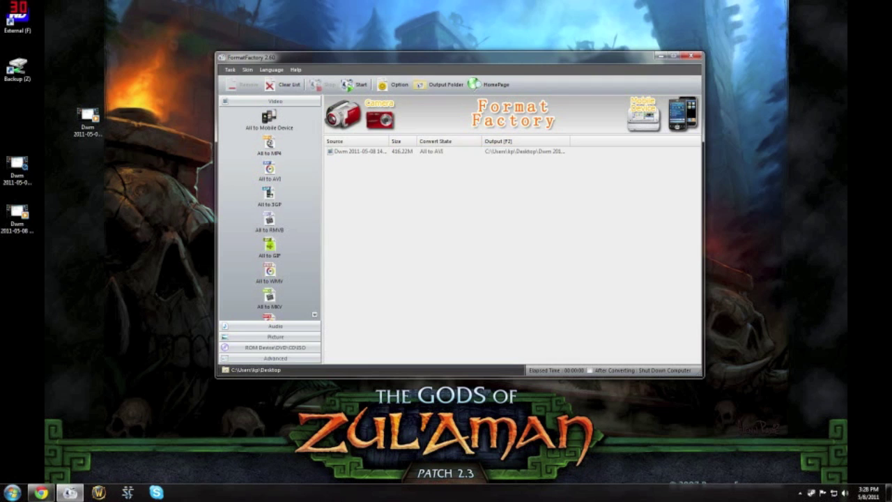
Run the AVI conversion and move the new converted clip on the desktop
click(352, 85)
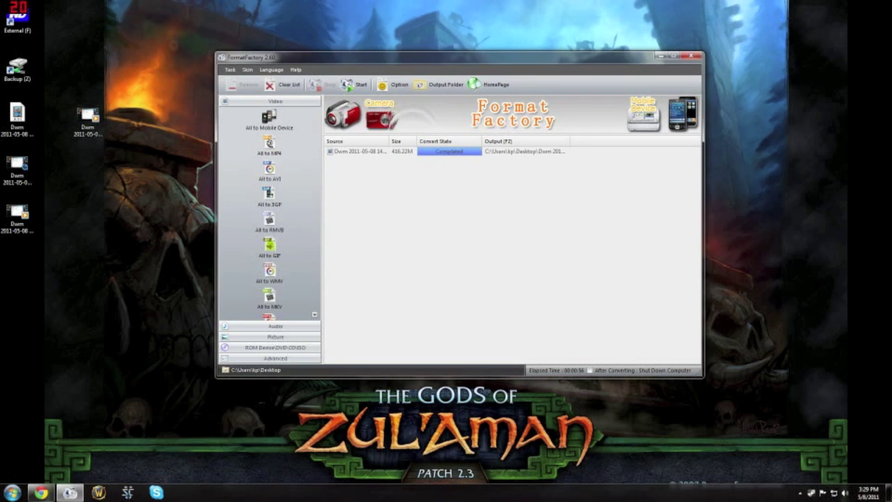
mouse_move(17, 115)
mouse_down()
mouse_move(40, 145)
mouse_move(91, 269)
mouse_up()
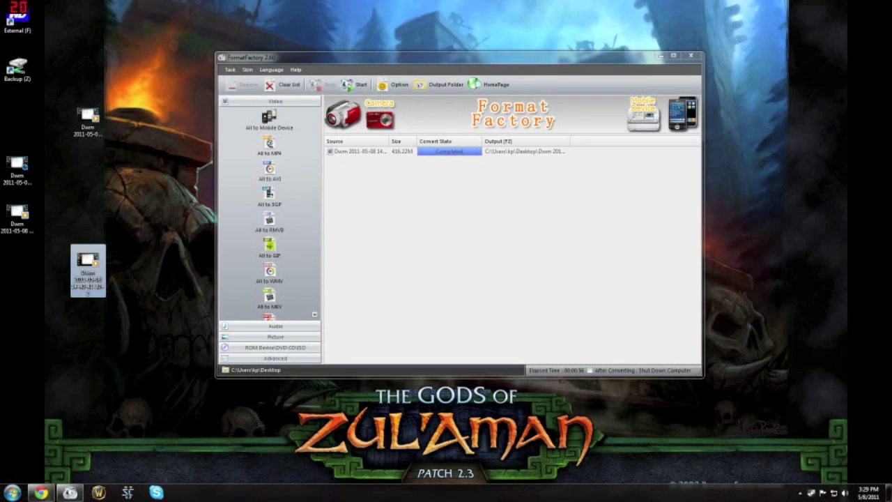
mouse_move(42, 148)
mouse_down()
mouse_move(3, 241)
mouse_move(795, 220)
mouse_up()
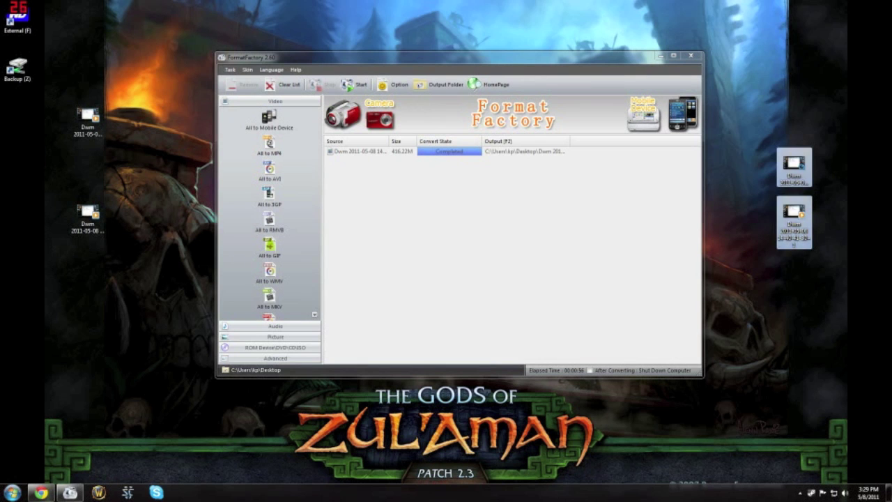
Place the two Dwm clips side by side, compare their sizes, and play the converted clip
drag(88, 219, 53, 321)
drag(163, 125, 11, 352)
click(53, 217)
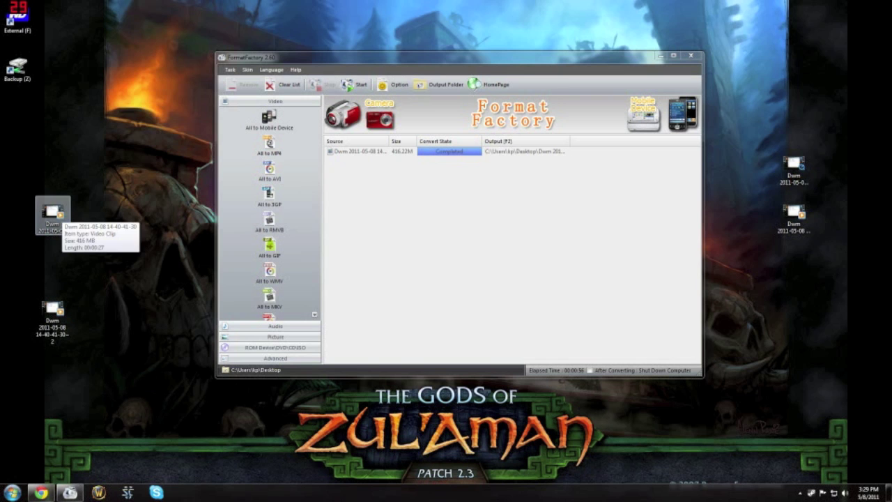
drag(52, 321, 53, 272)
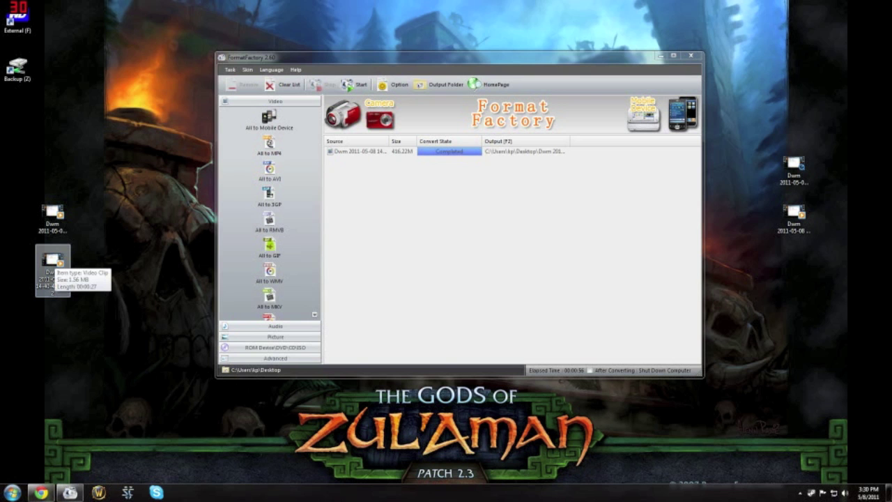
double_click(52, 262)
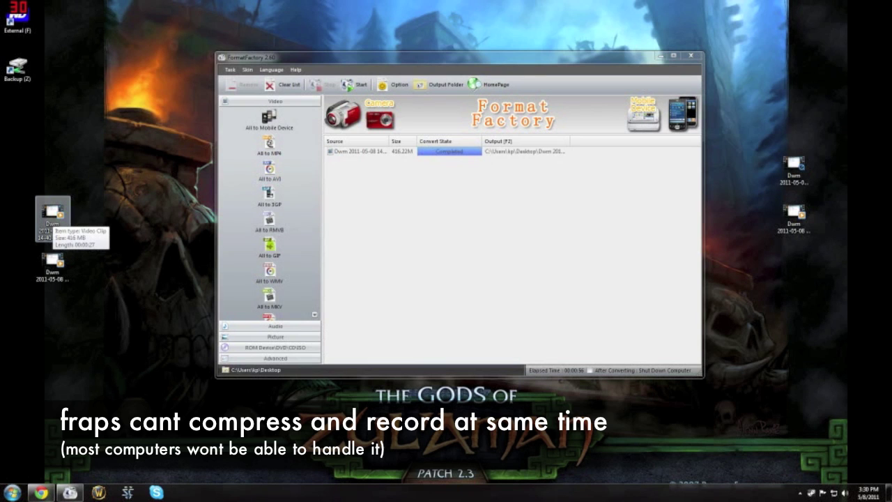
click(52, 263)
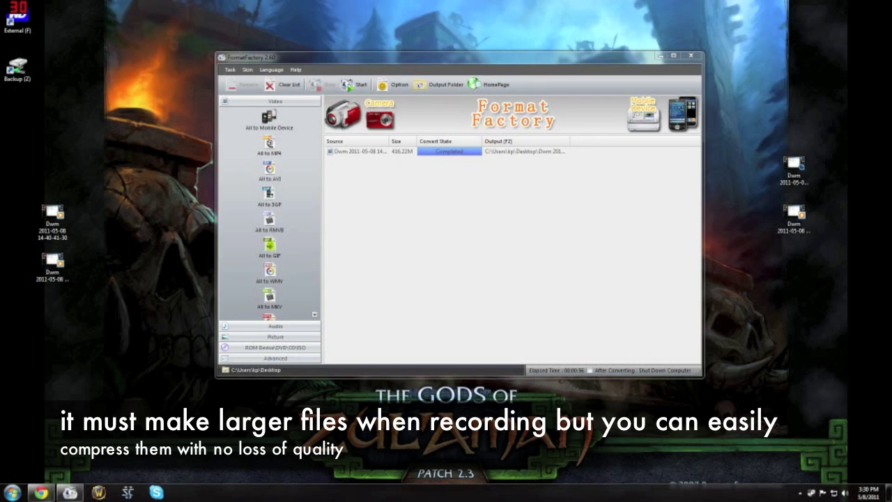
drag(418, 57, 399, 57)
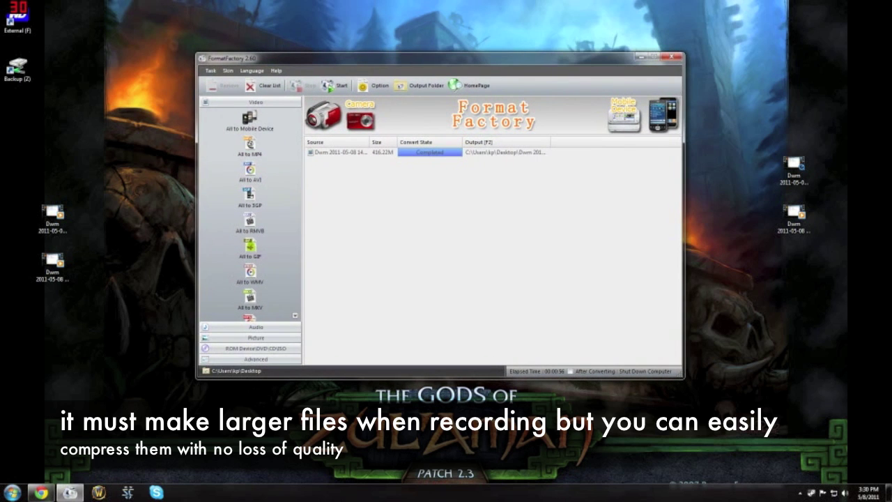